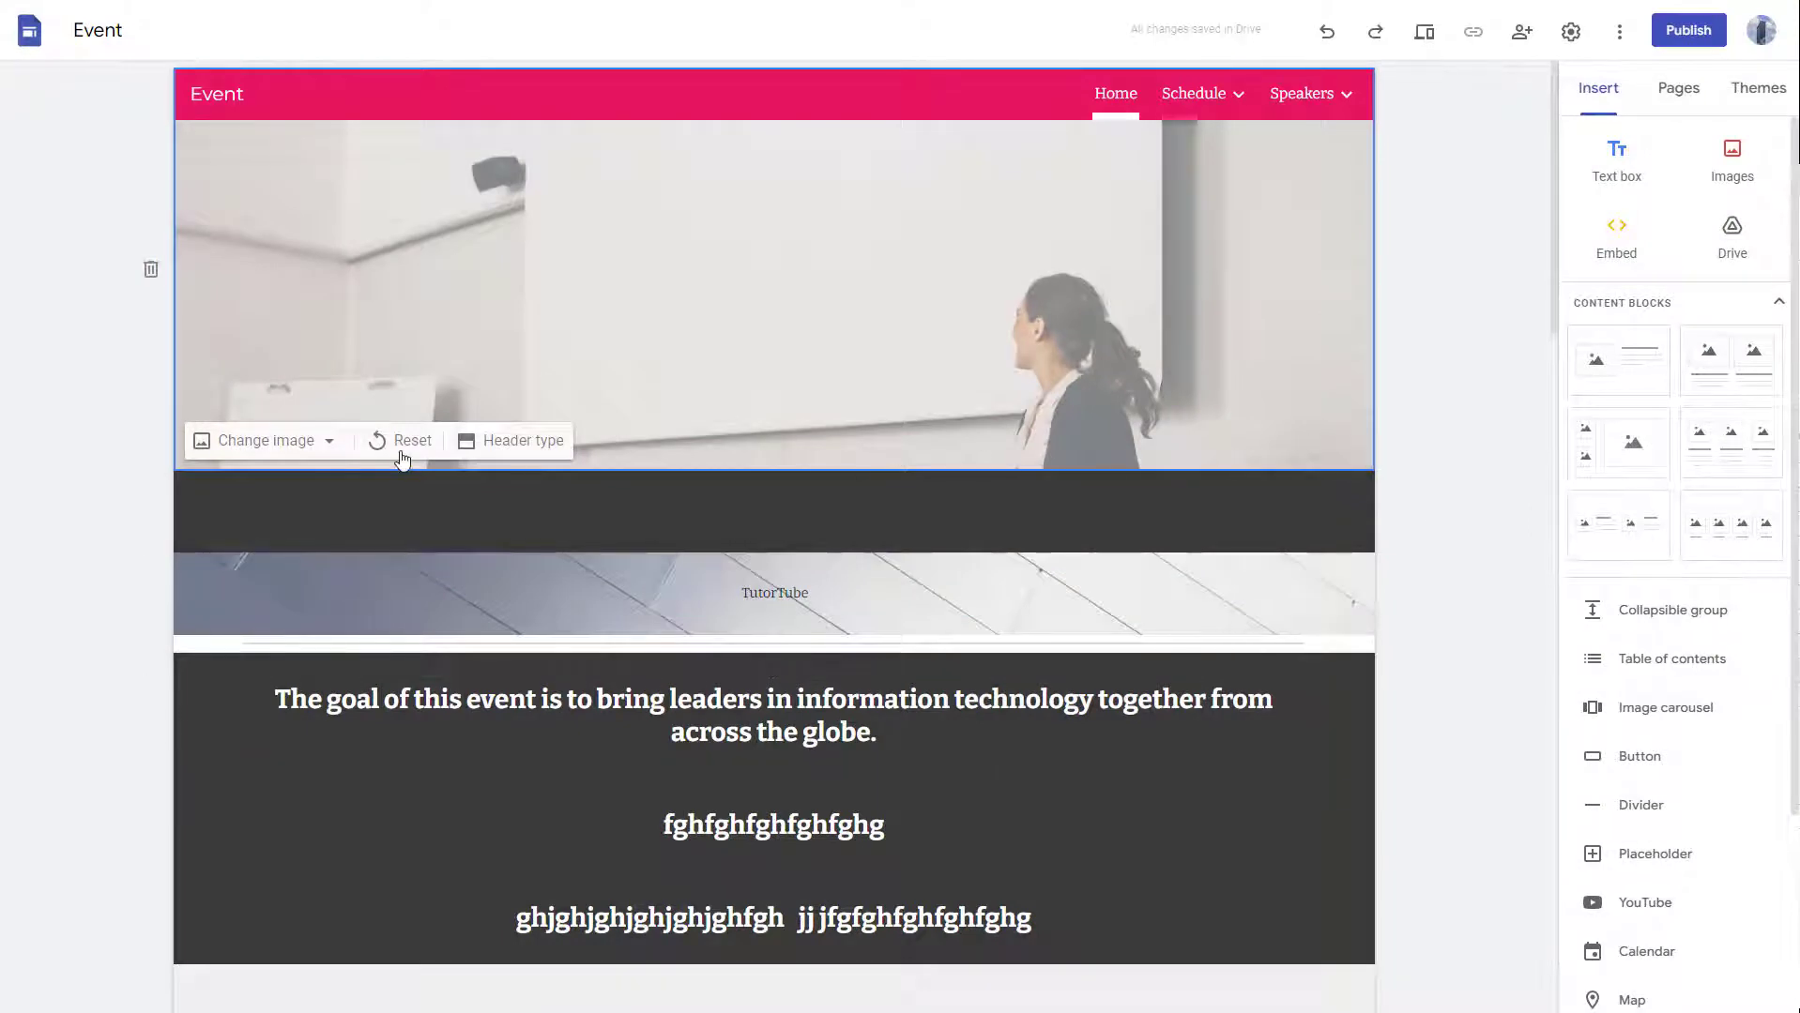
pyautogui.scroll(-5, 437, 575)
pyautogui.scroll(-5, 463, 647)
pyautogui.scroll(2, 464, 647)
# Step: Move the empty dark section so it sits directly below the TutorTube banner
pyautogui.click(463, 640)
pyautogui.scroll(-6, 465, 645)
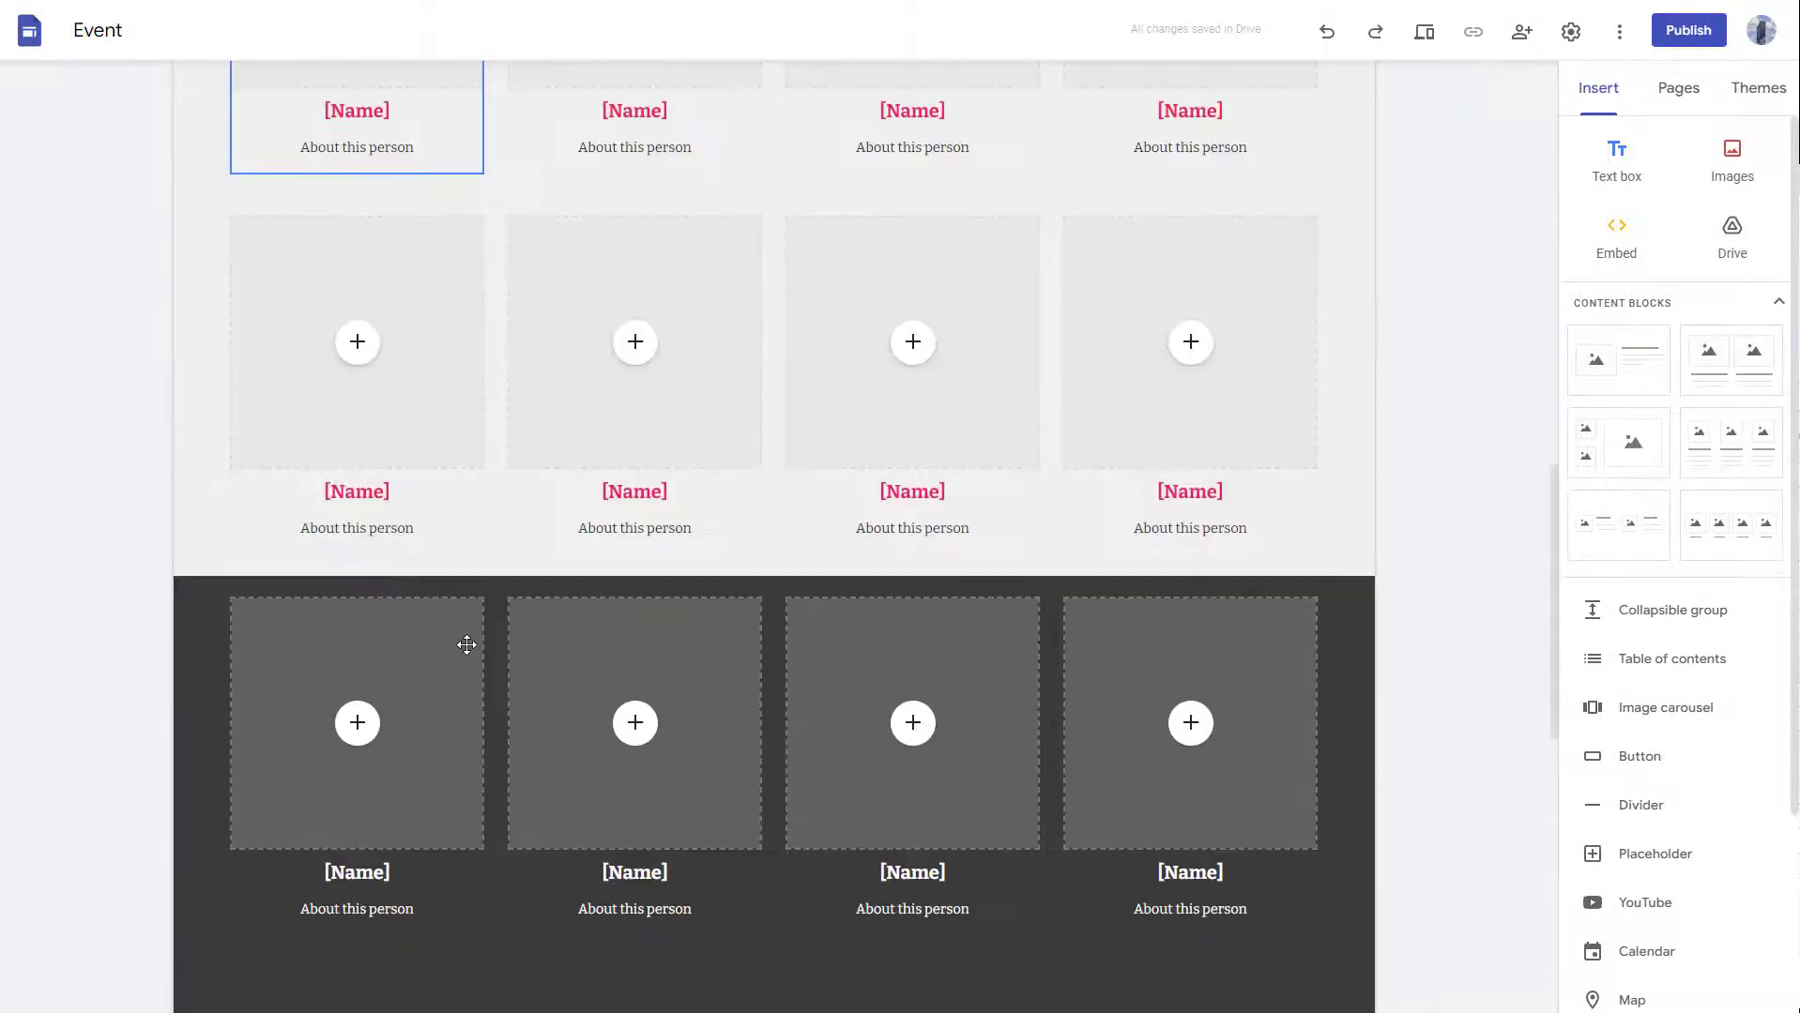
pyautogui.scroll(5, 466, 645)
pyautogui.scroll(5, 466, 644)
pyautogui.scroll(4, 466, 644)
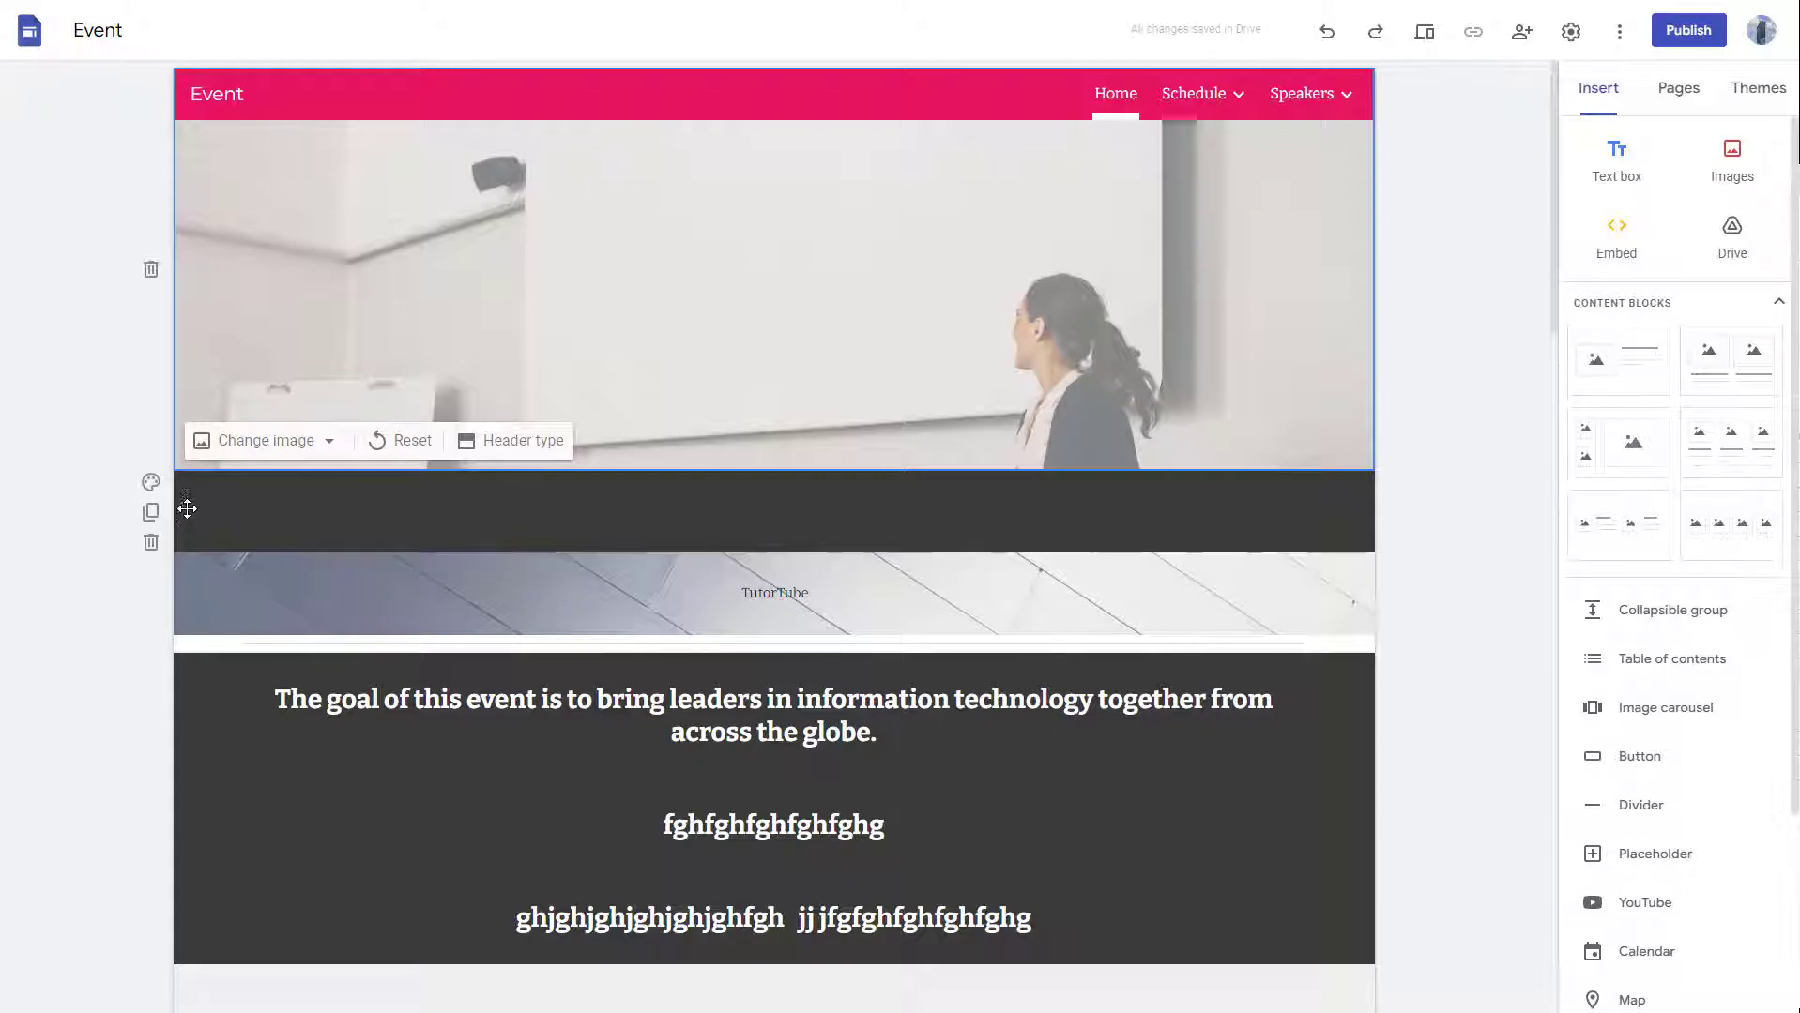
pyautogui.moveTo(181, 505); pyautogui.dragTo(183, 644)
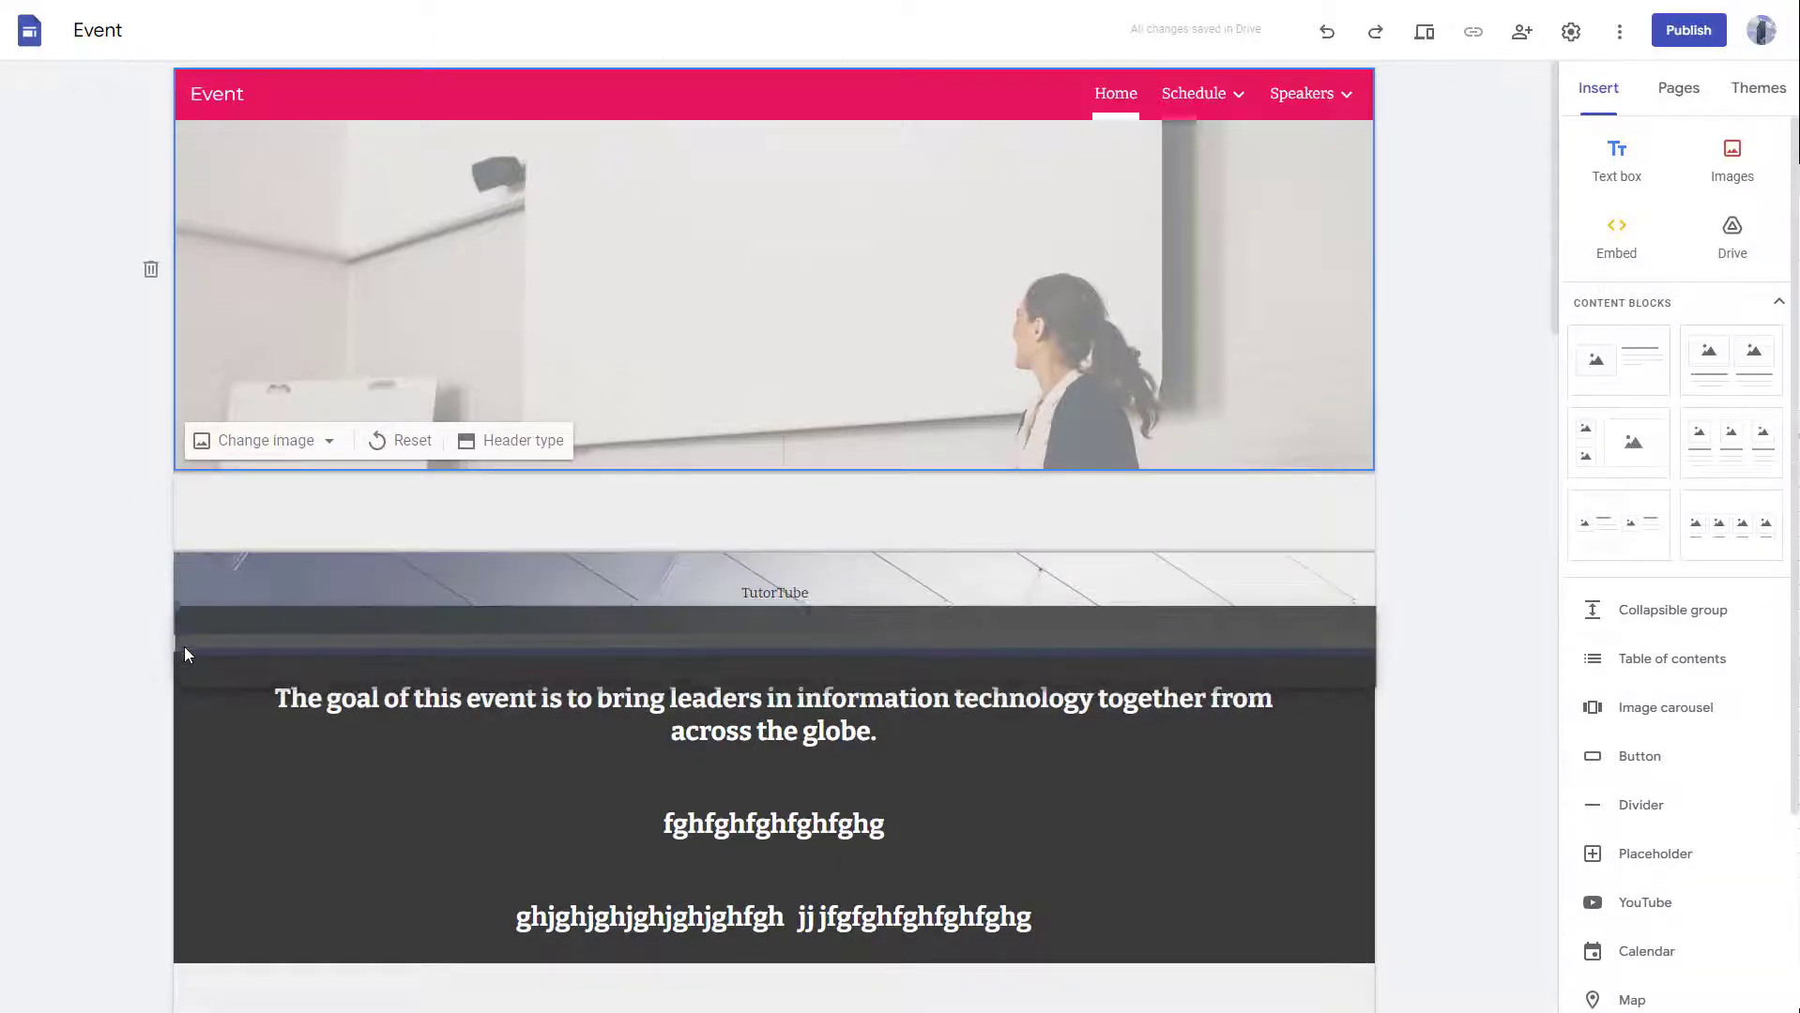
pyautogui.moveTo(184, 643); pyautogui.dragTo(185, 656)
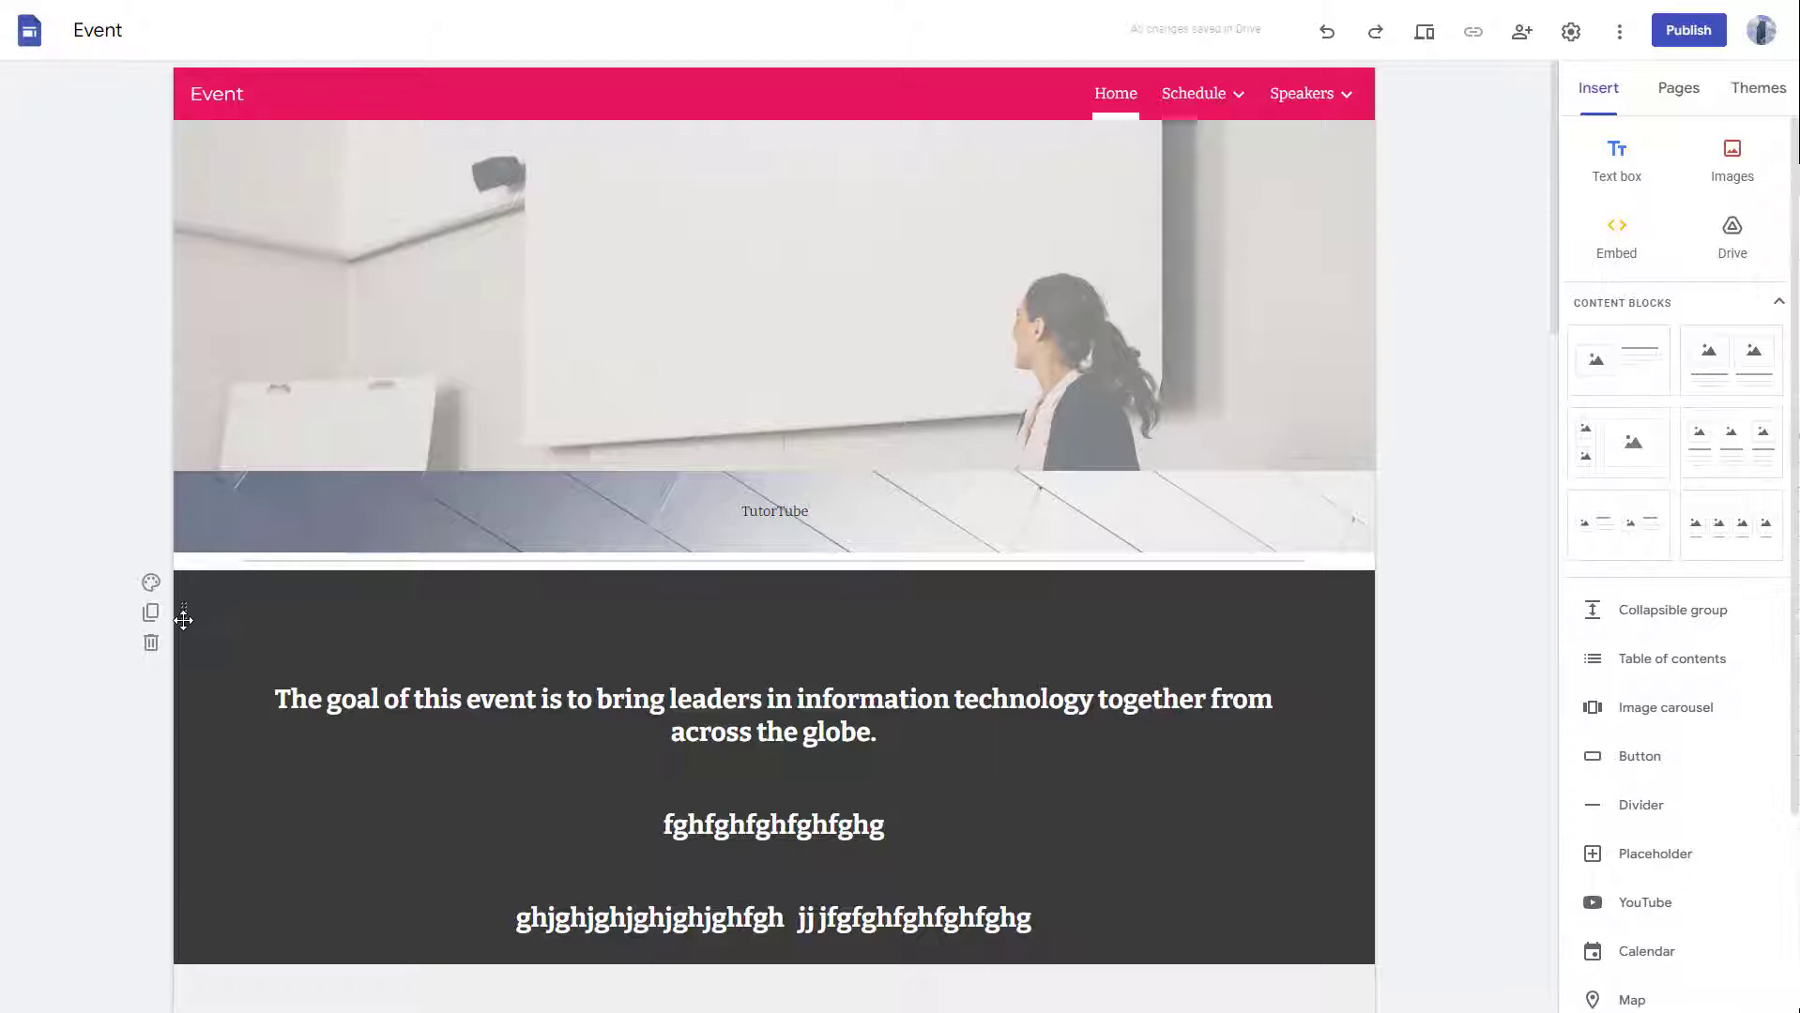
pyautogui.moveTo(183, 618); pyautogui.dragTo(173, 743)
# Step: Reorder the speaker sections: light cards above The Speakers heading, dark section above the light grid
pyautogui.click(281, 563)
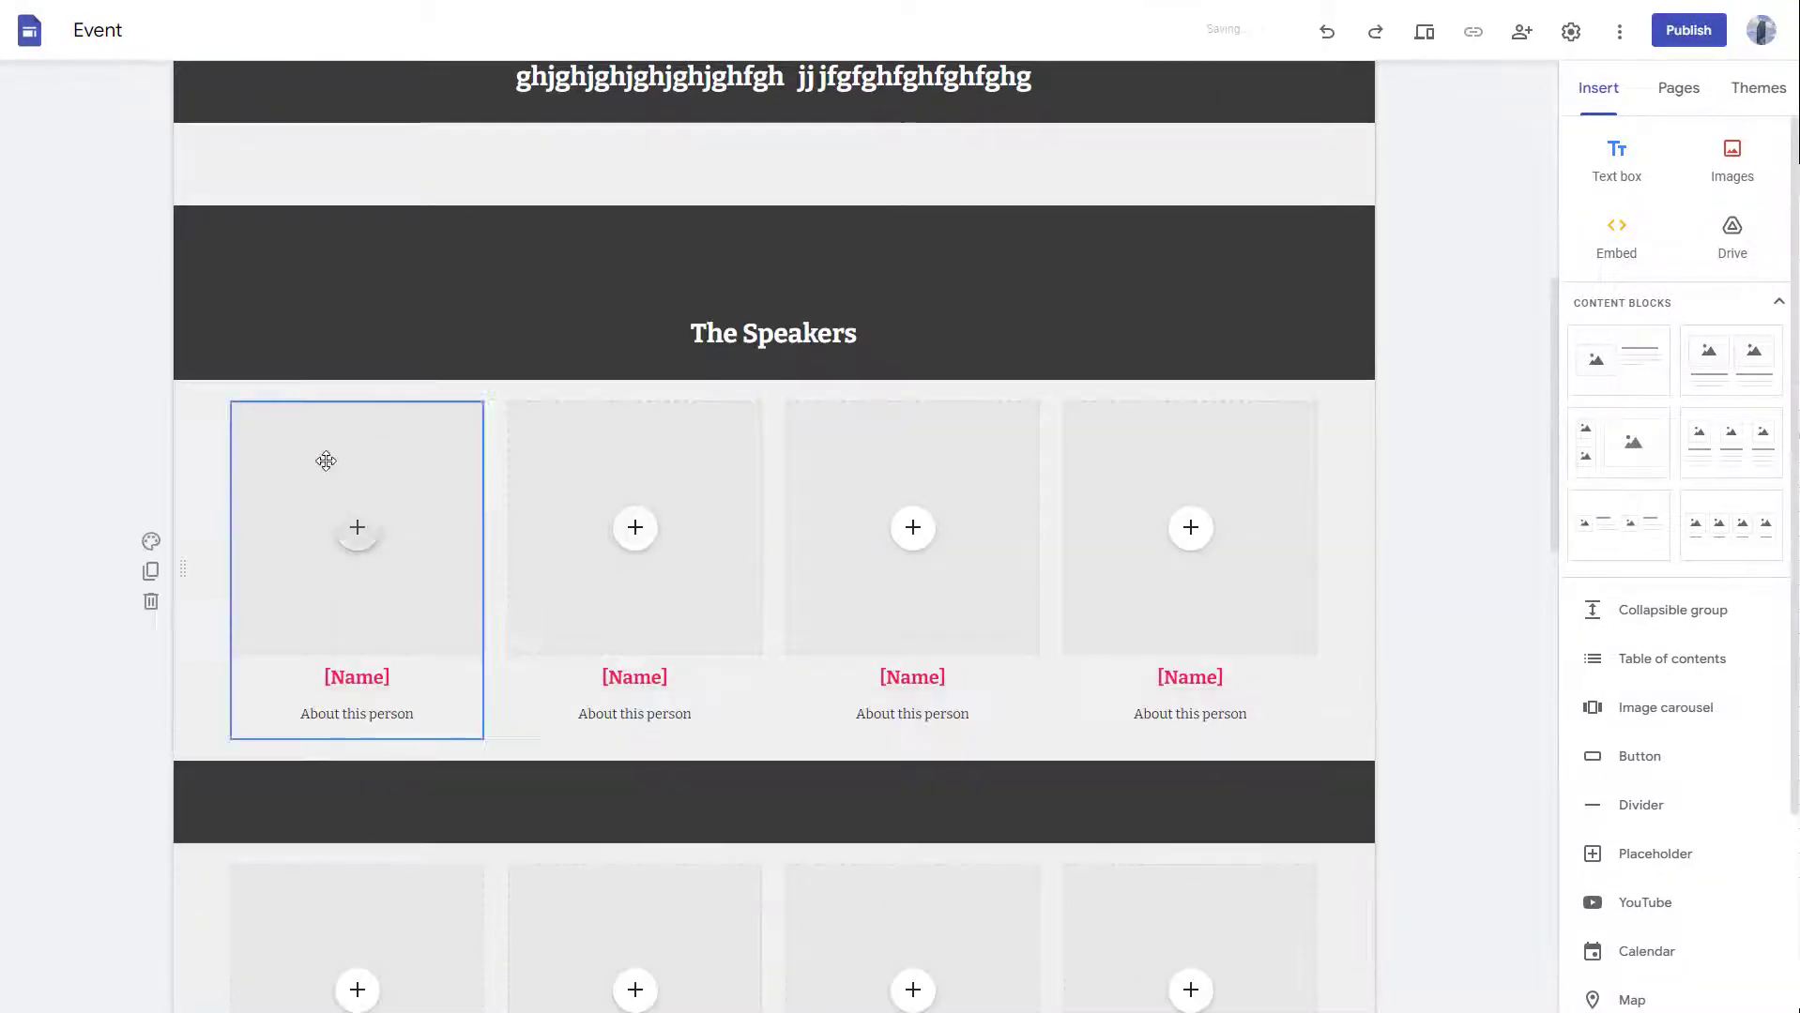
pyautogui.moveTo(183, 571); pyautogui.dragTo(189, 274)
pyautogui.scroll(-3, 516, 571)
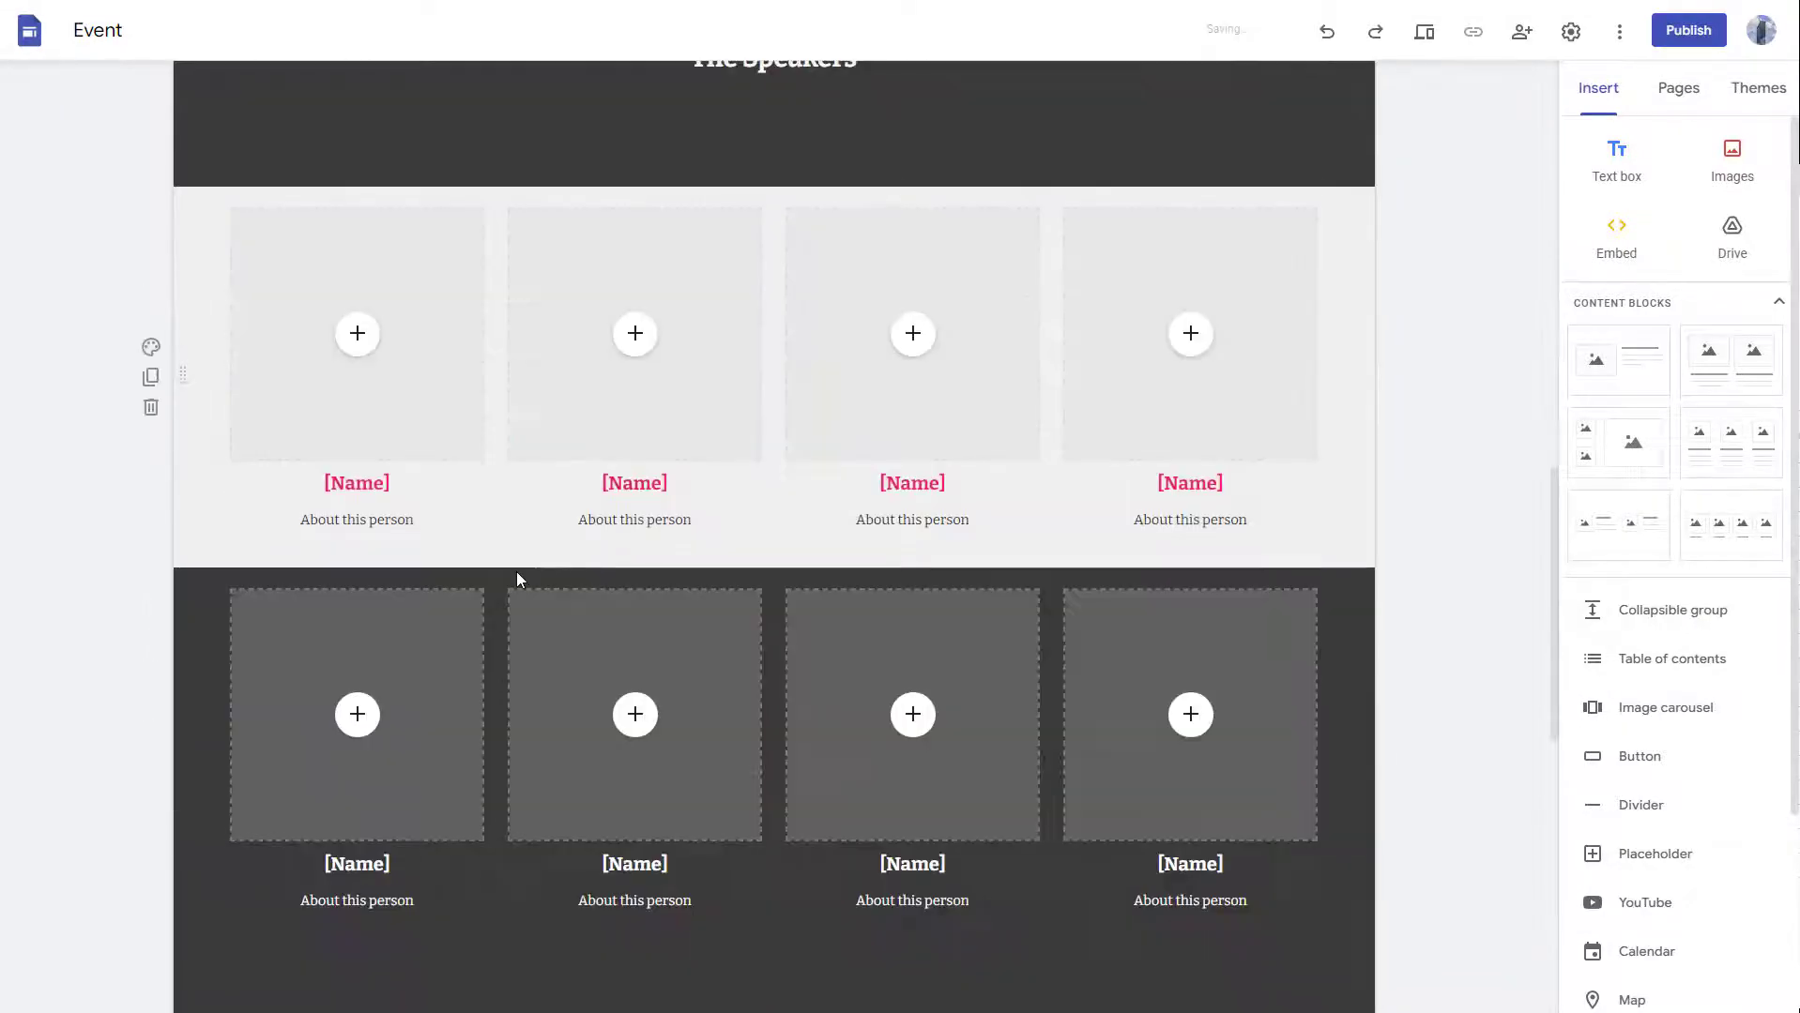
pyautogui.moveTo(183, 758); pyautogui.dragTo(186, 259)
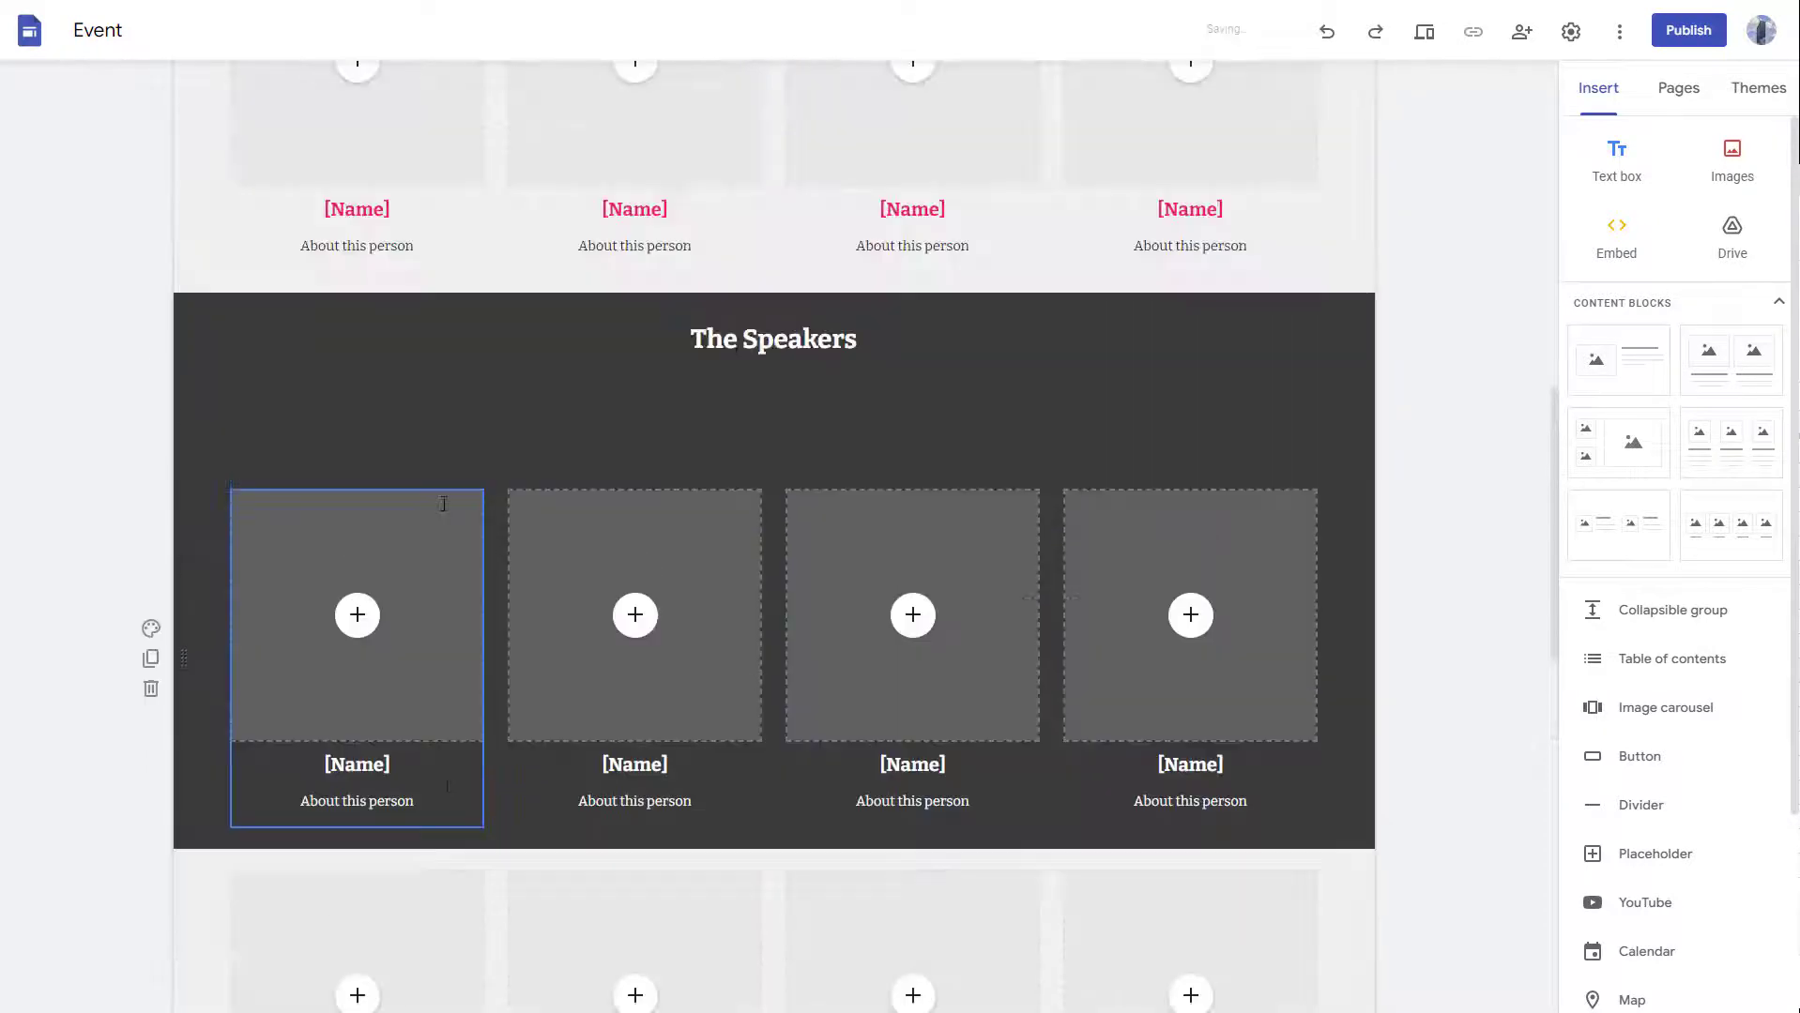
pyautogui.scroll(10, 562, 423)
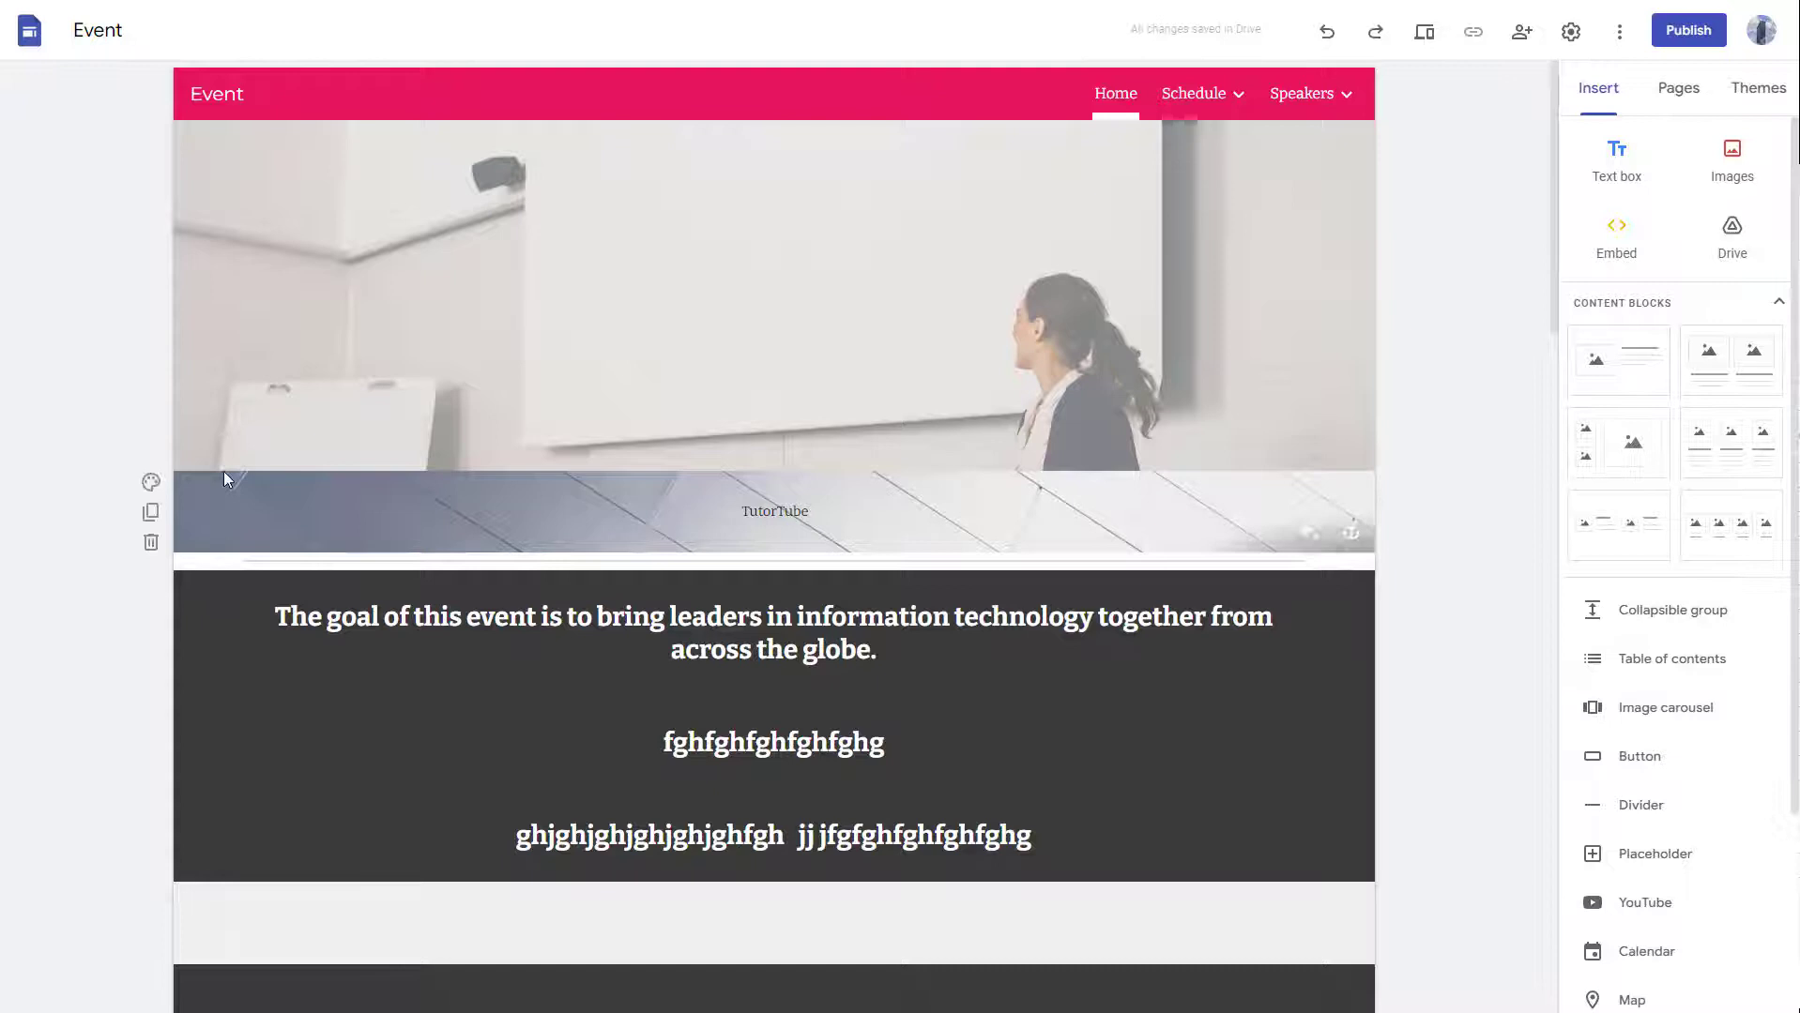
pyautogui.moveTo(369, 429)
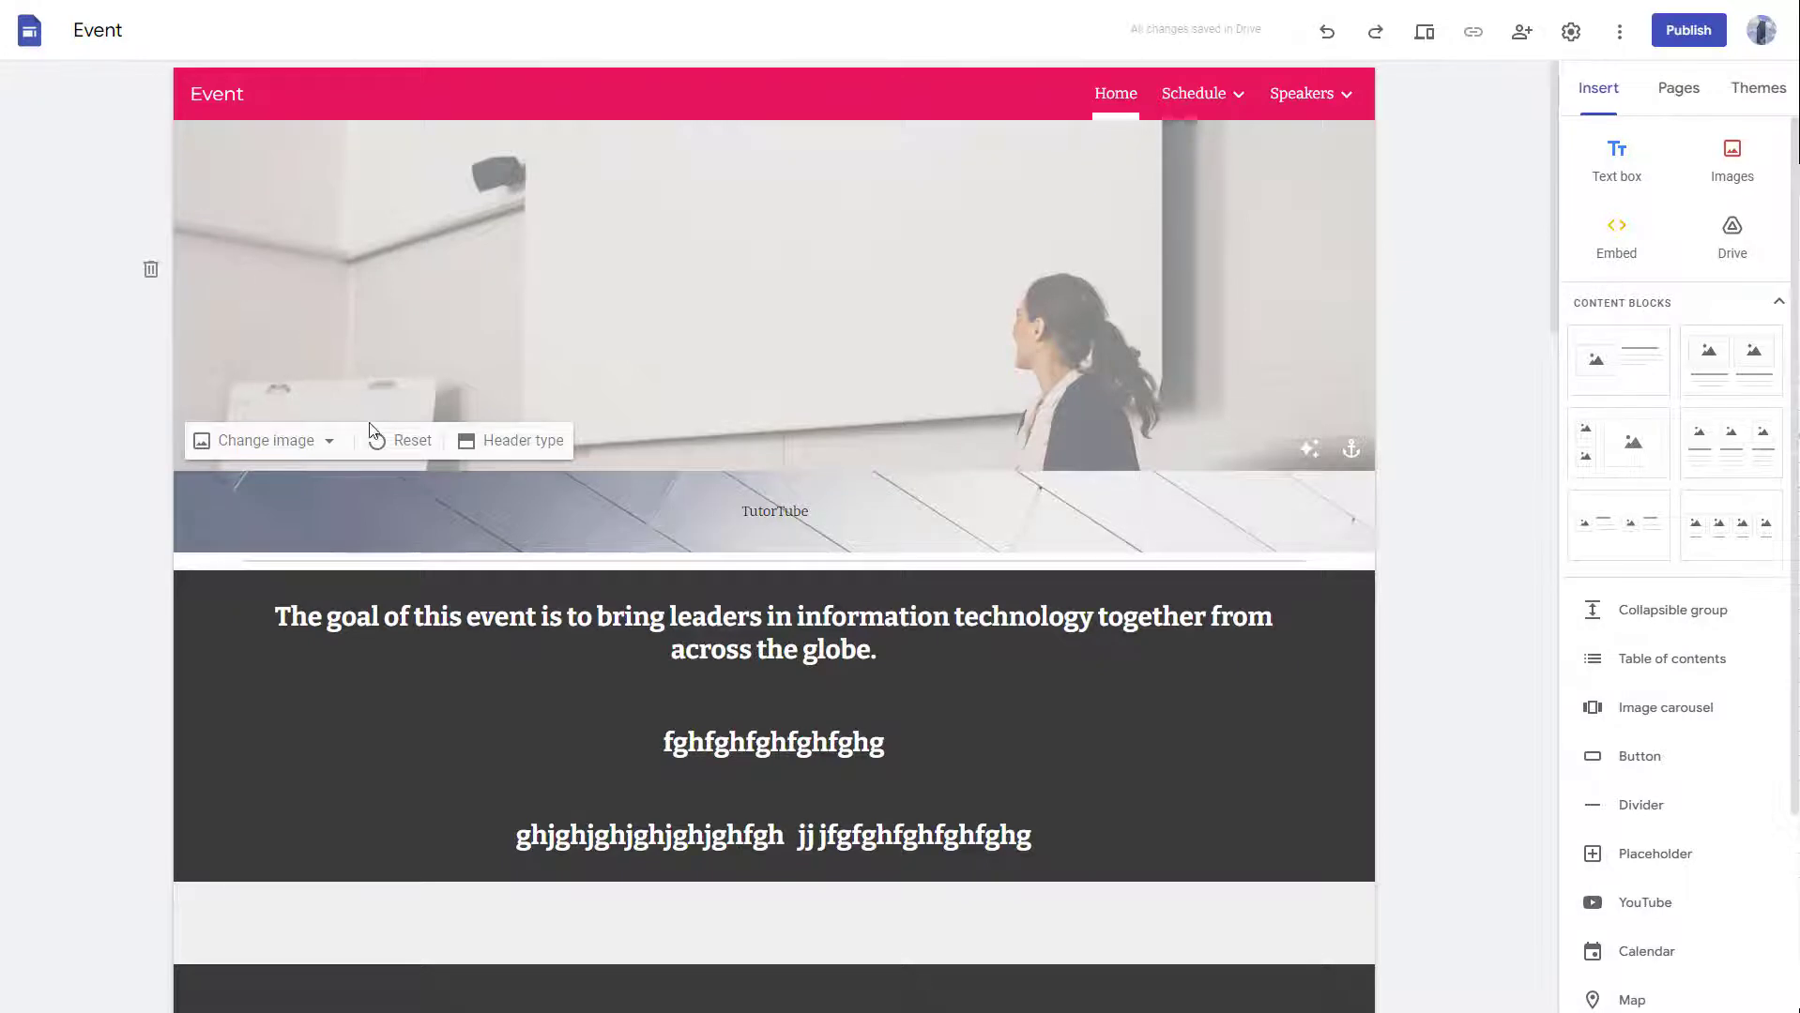
# Step: Remove the header image, the empty section, The Speakers heading section and the light card section
pyautogui.click(150, 272)
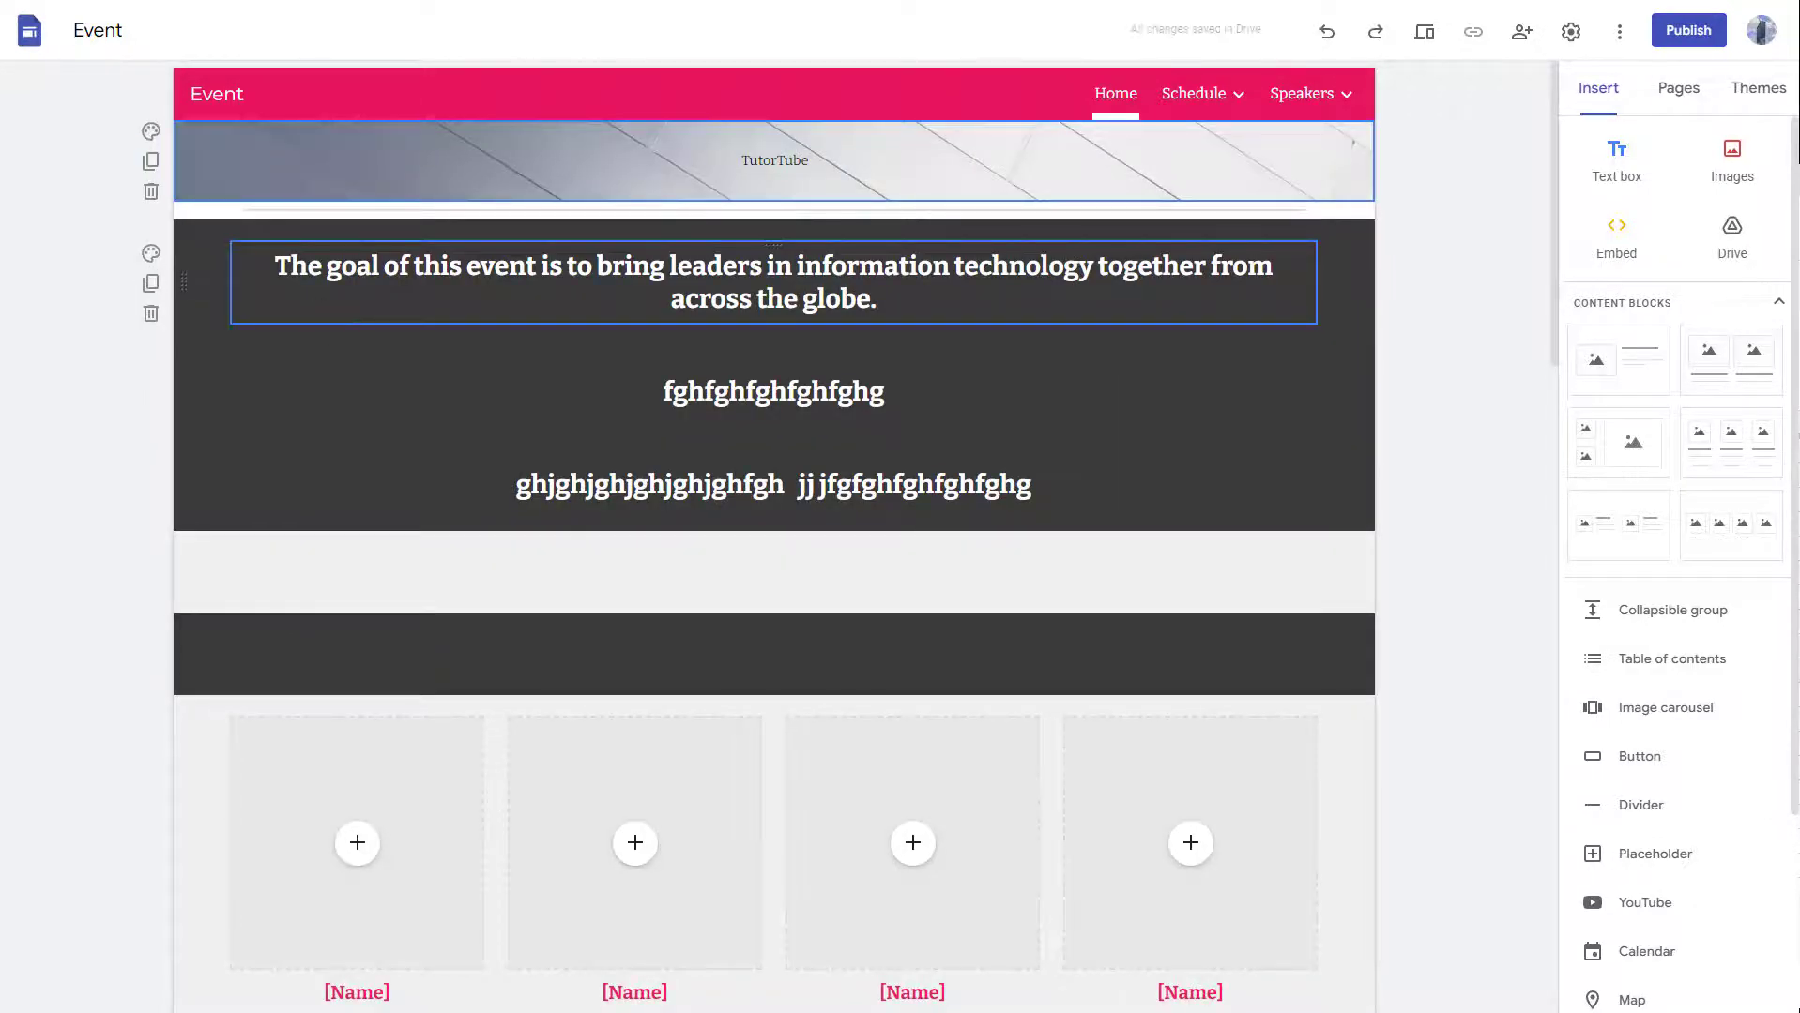
pyautogui.scroll(-4, 178, 633)
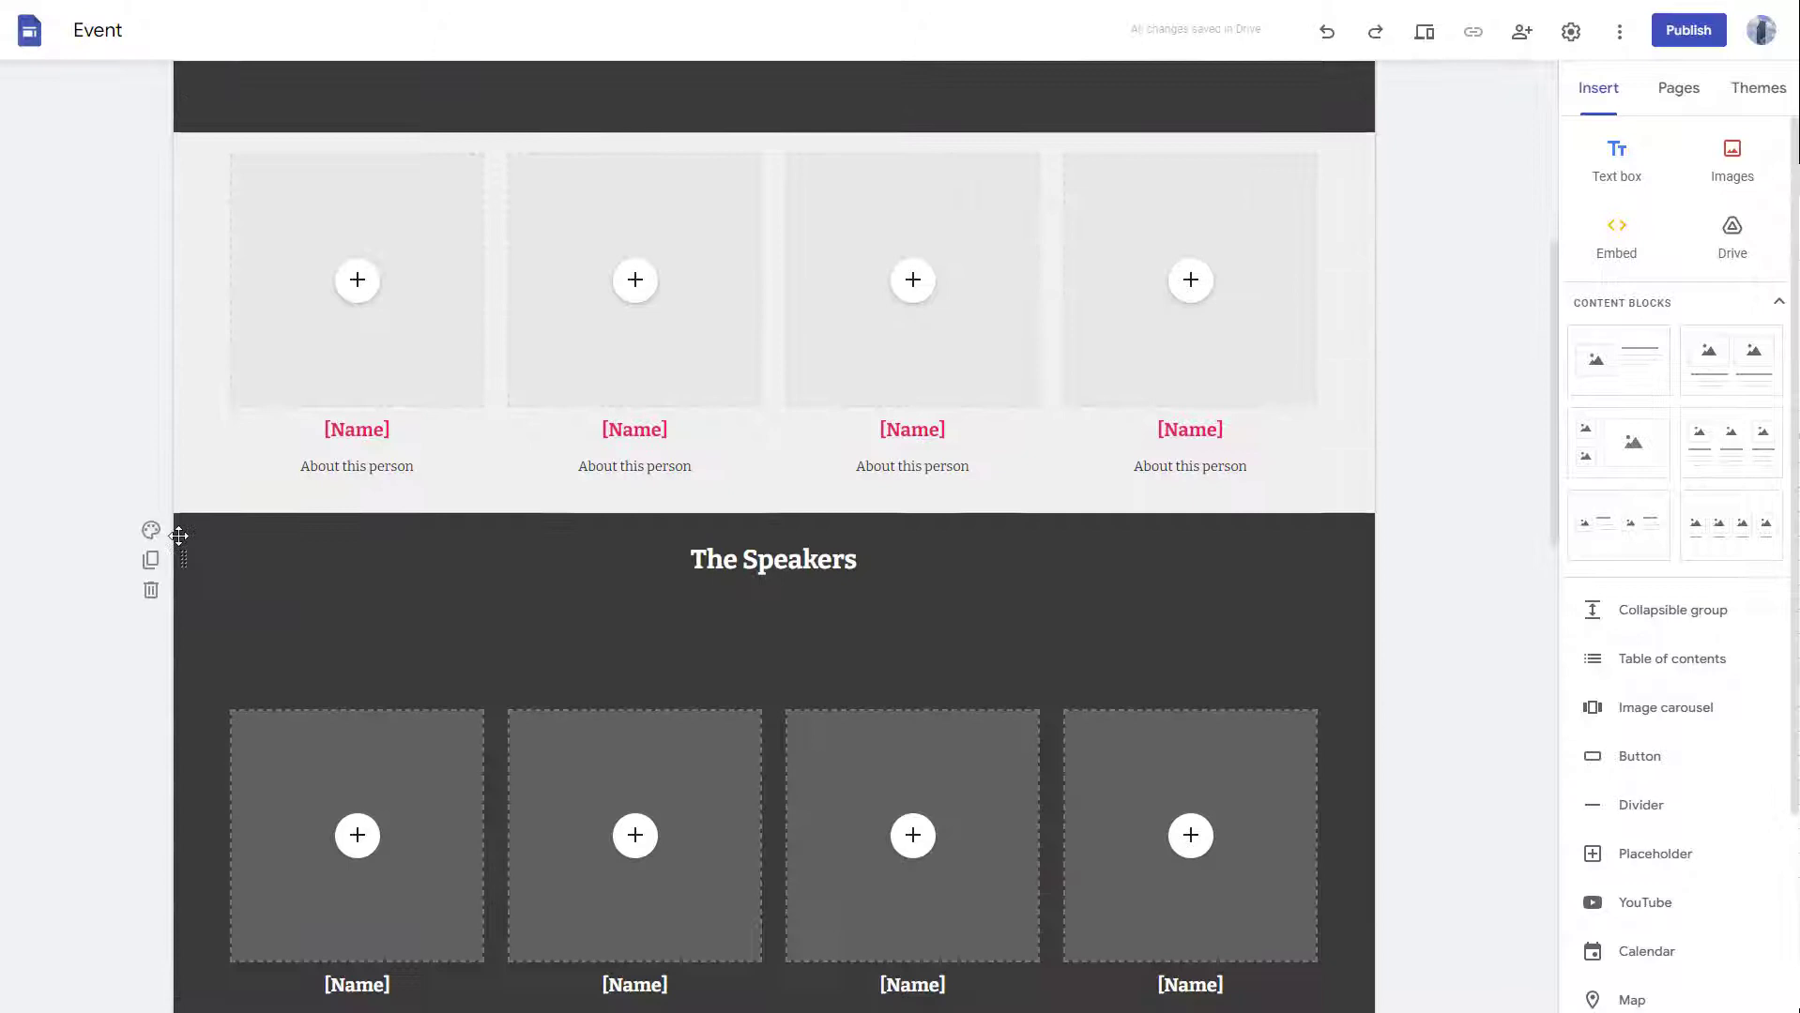
pyautogui.click(150, 672)
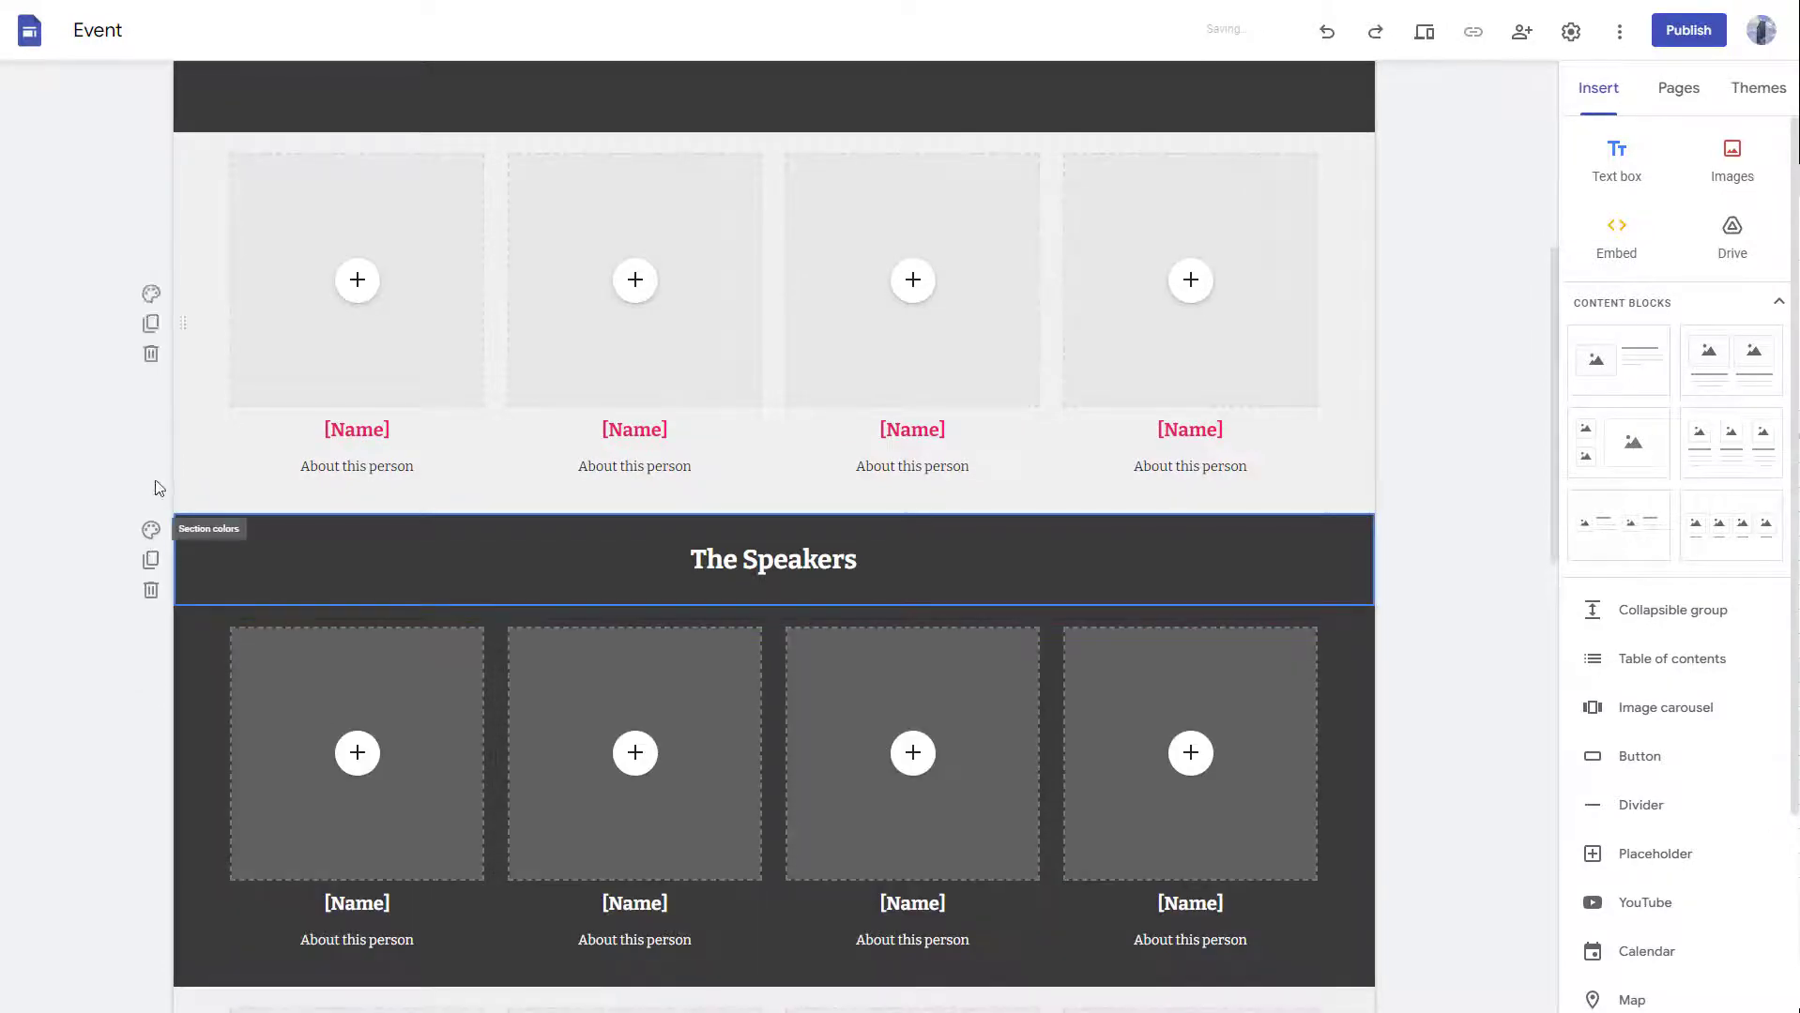
pyautogui.click(150, 592)
pyautogui.click(151, 355)
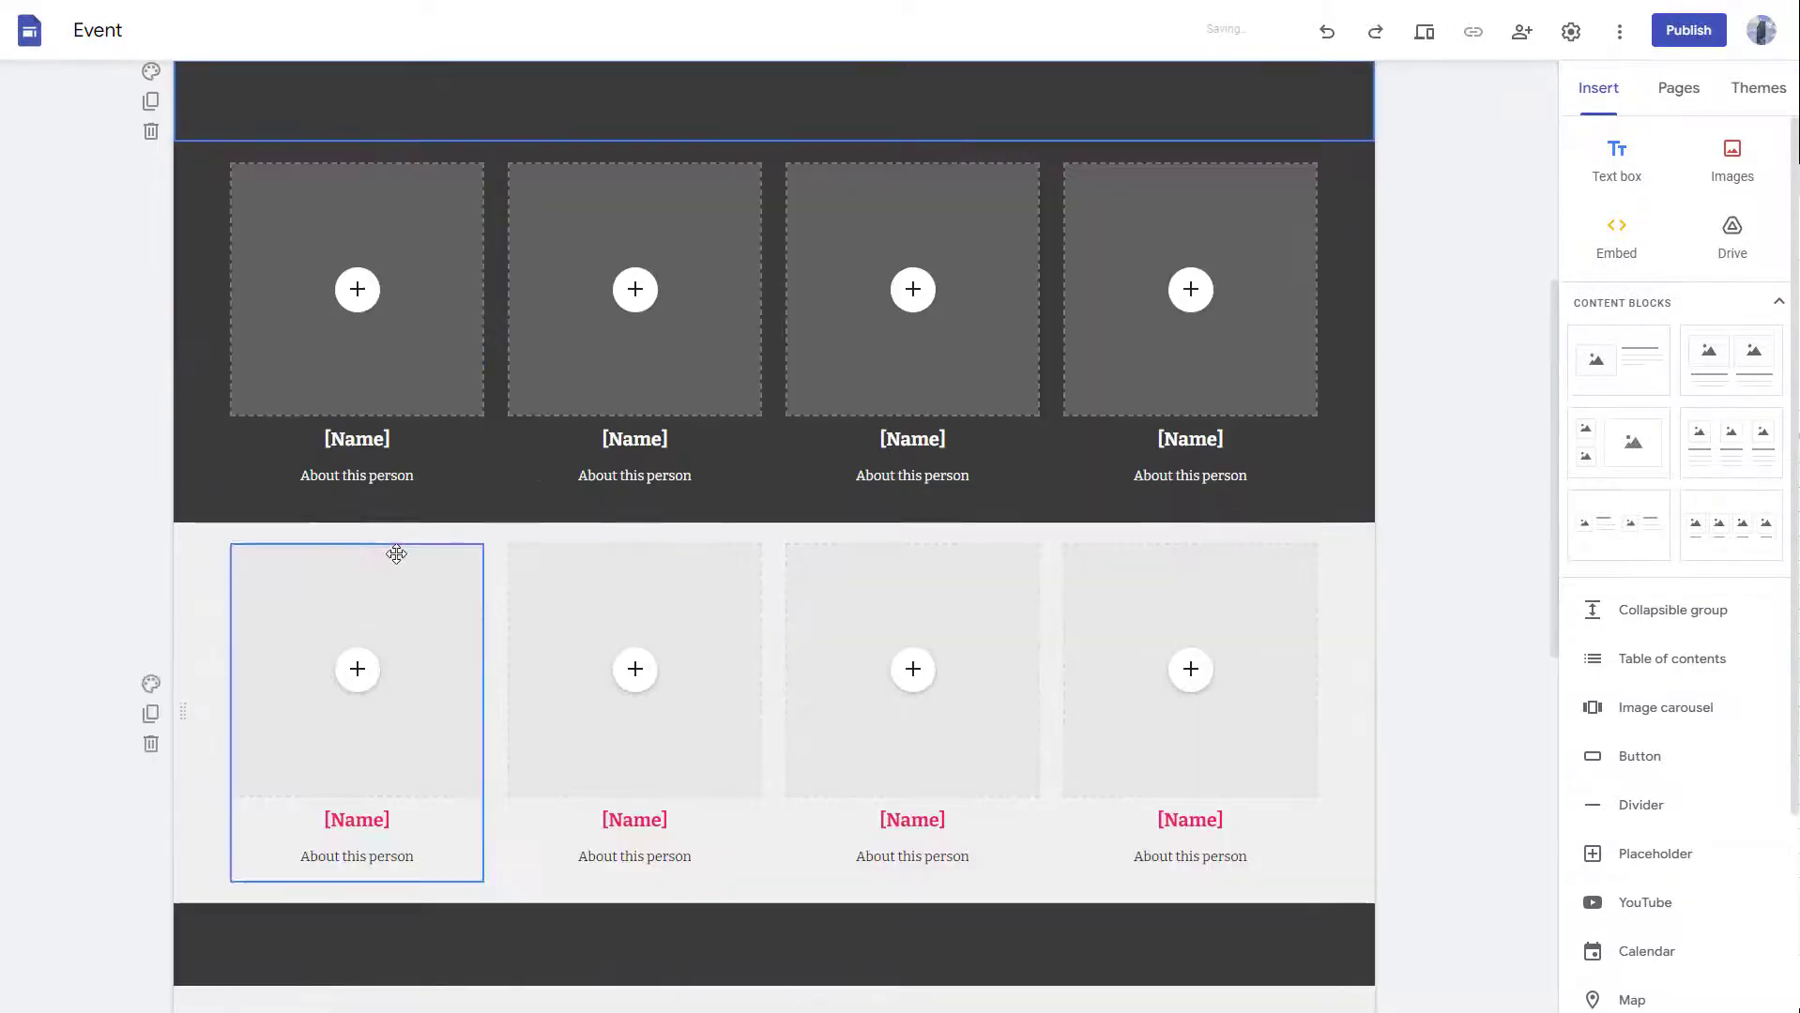
pyautogui.scroll(4, 398, 560)
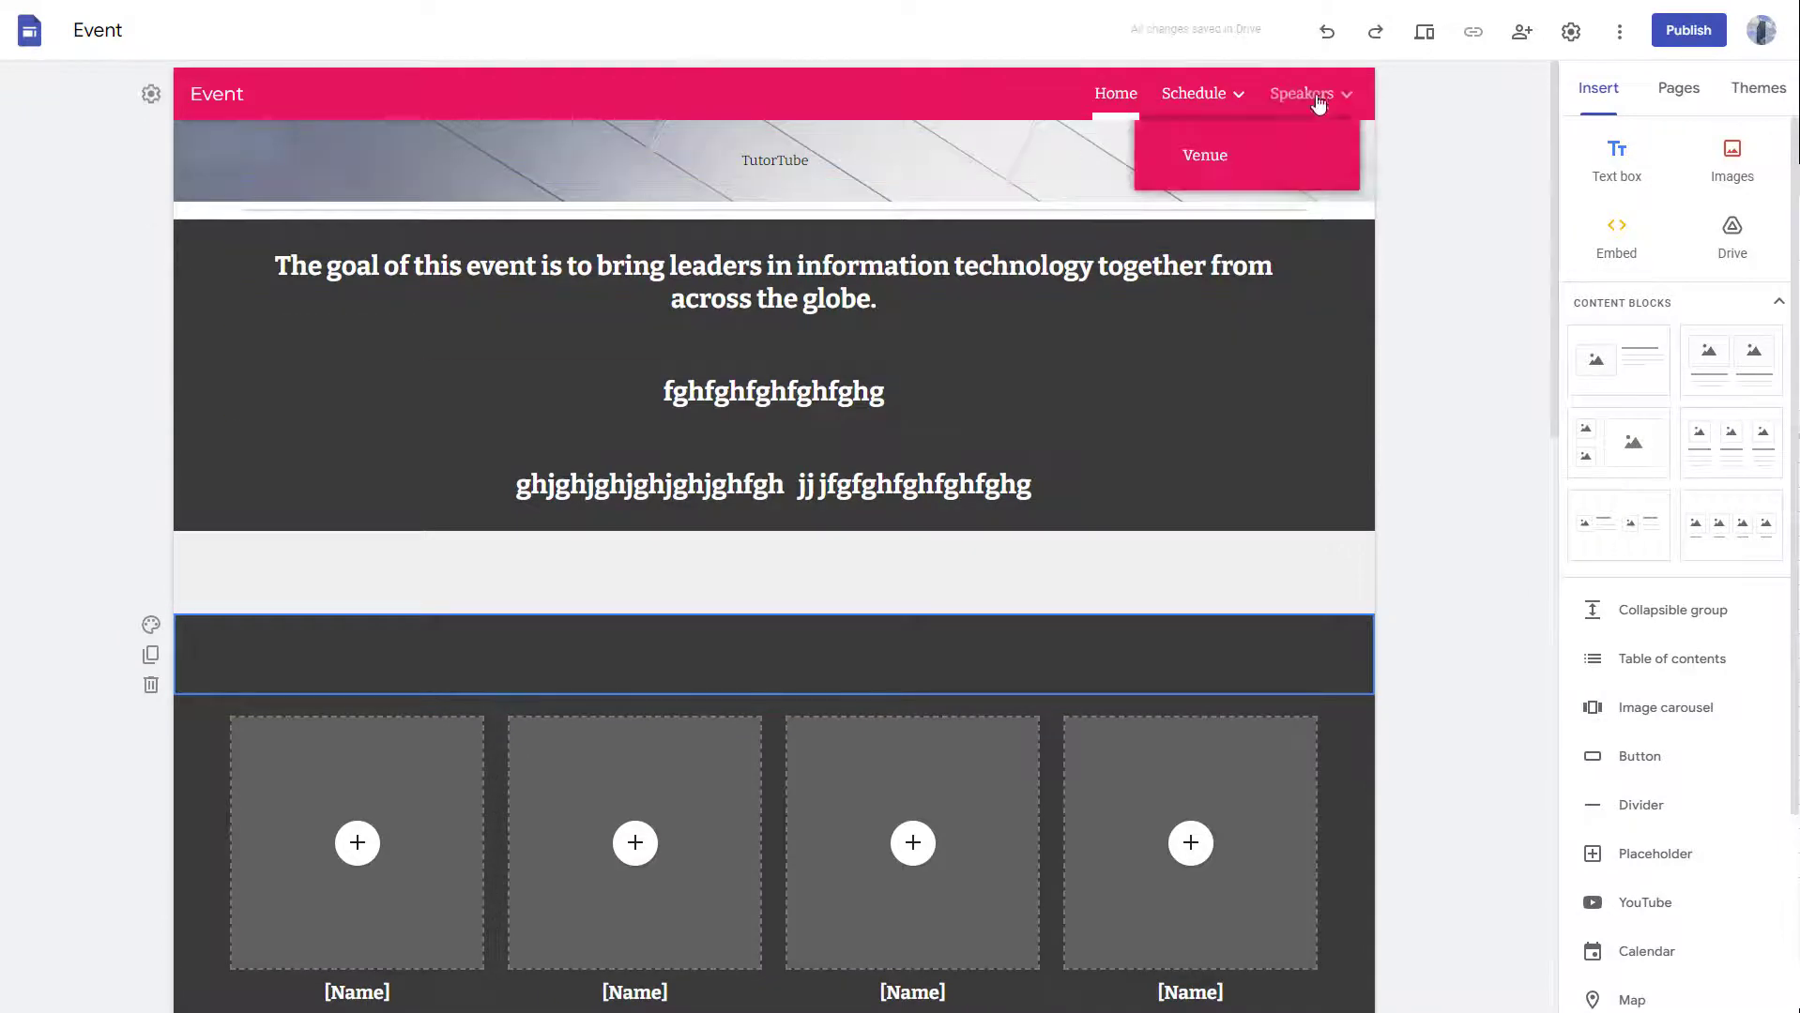
# Step: Undo the deletions until the light cards, The Speakers section, header image and empty band return
pyautogui.click(1328, 31)
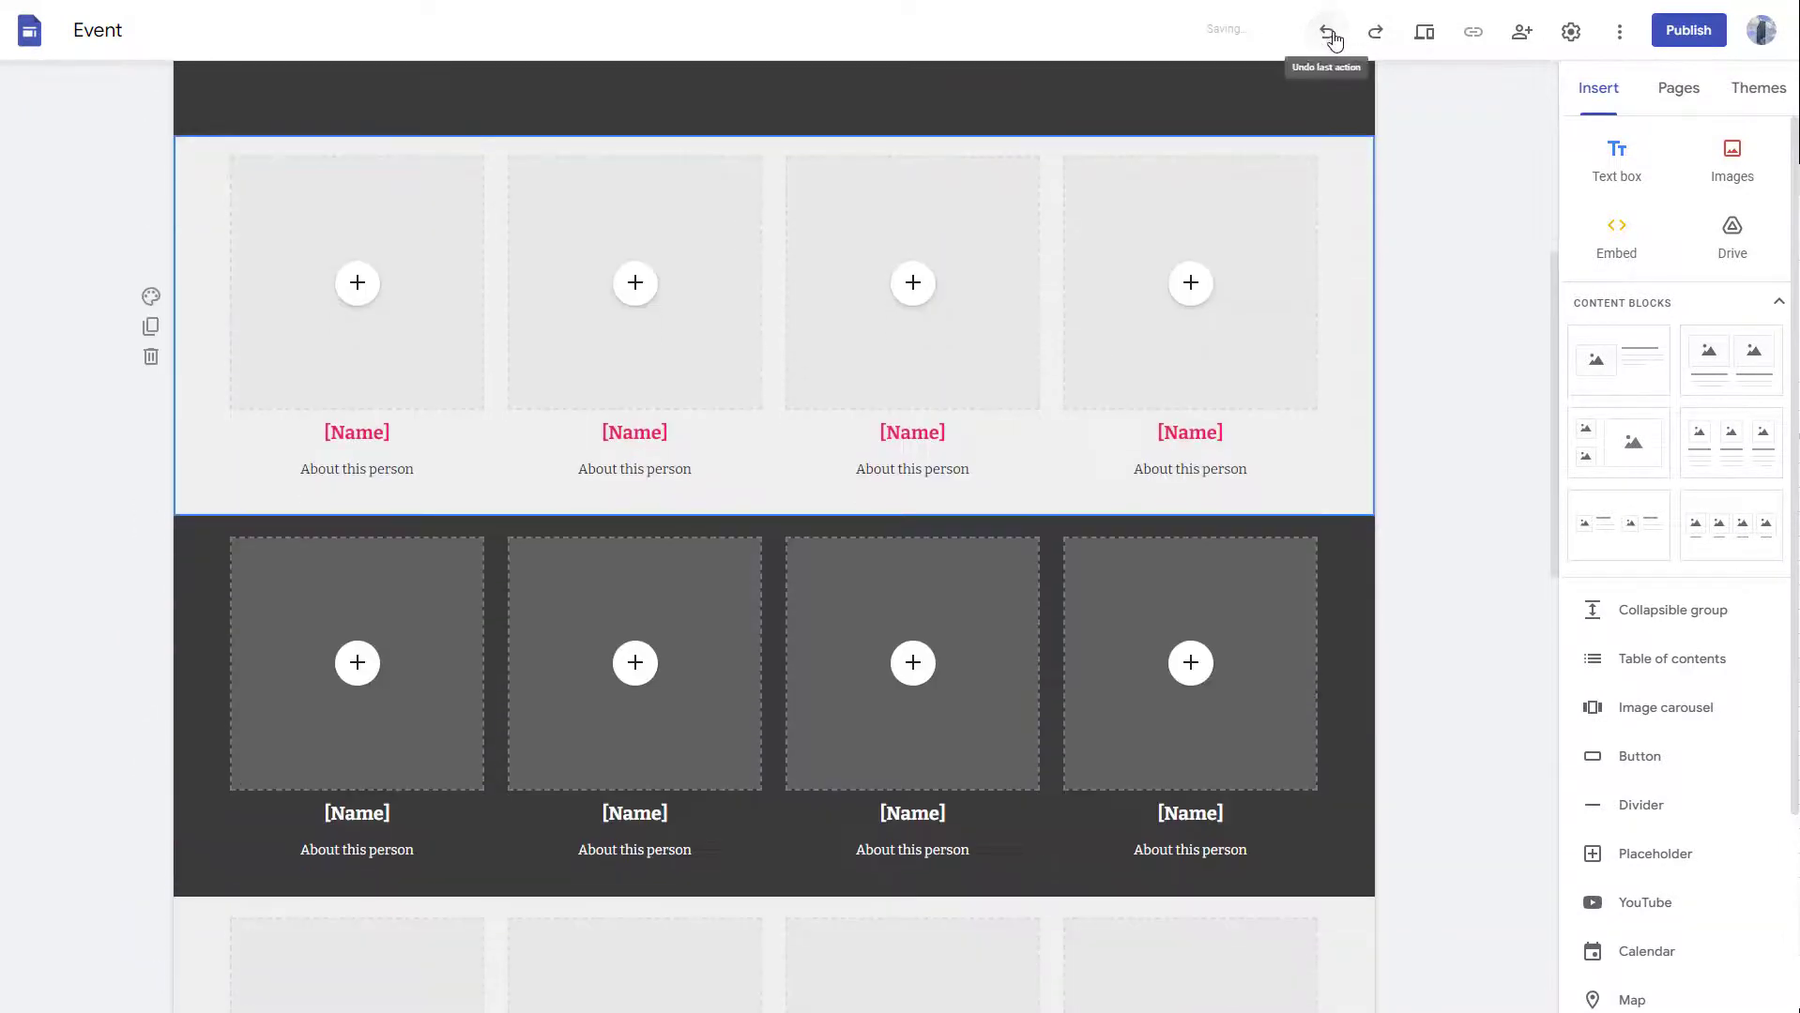
pyautogui.click(1330, 32)
pyautogui.click(1331, 32)
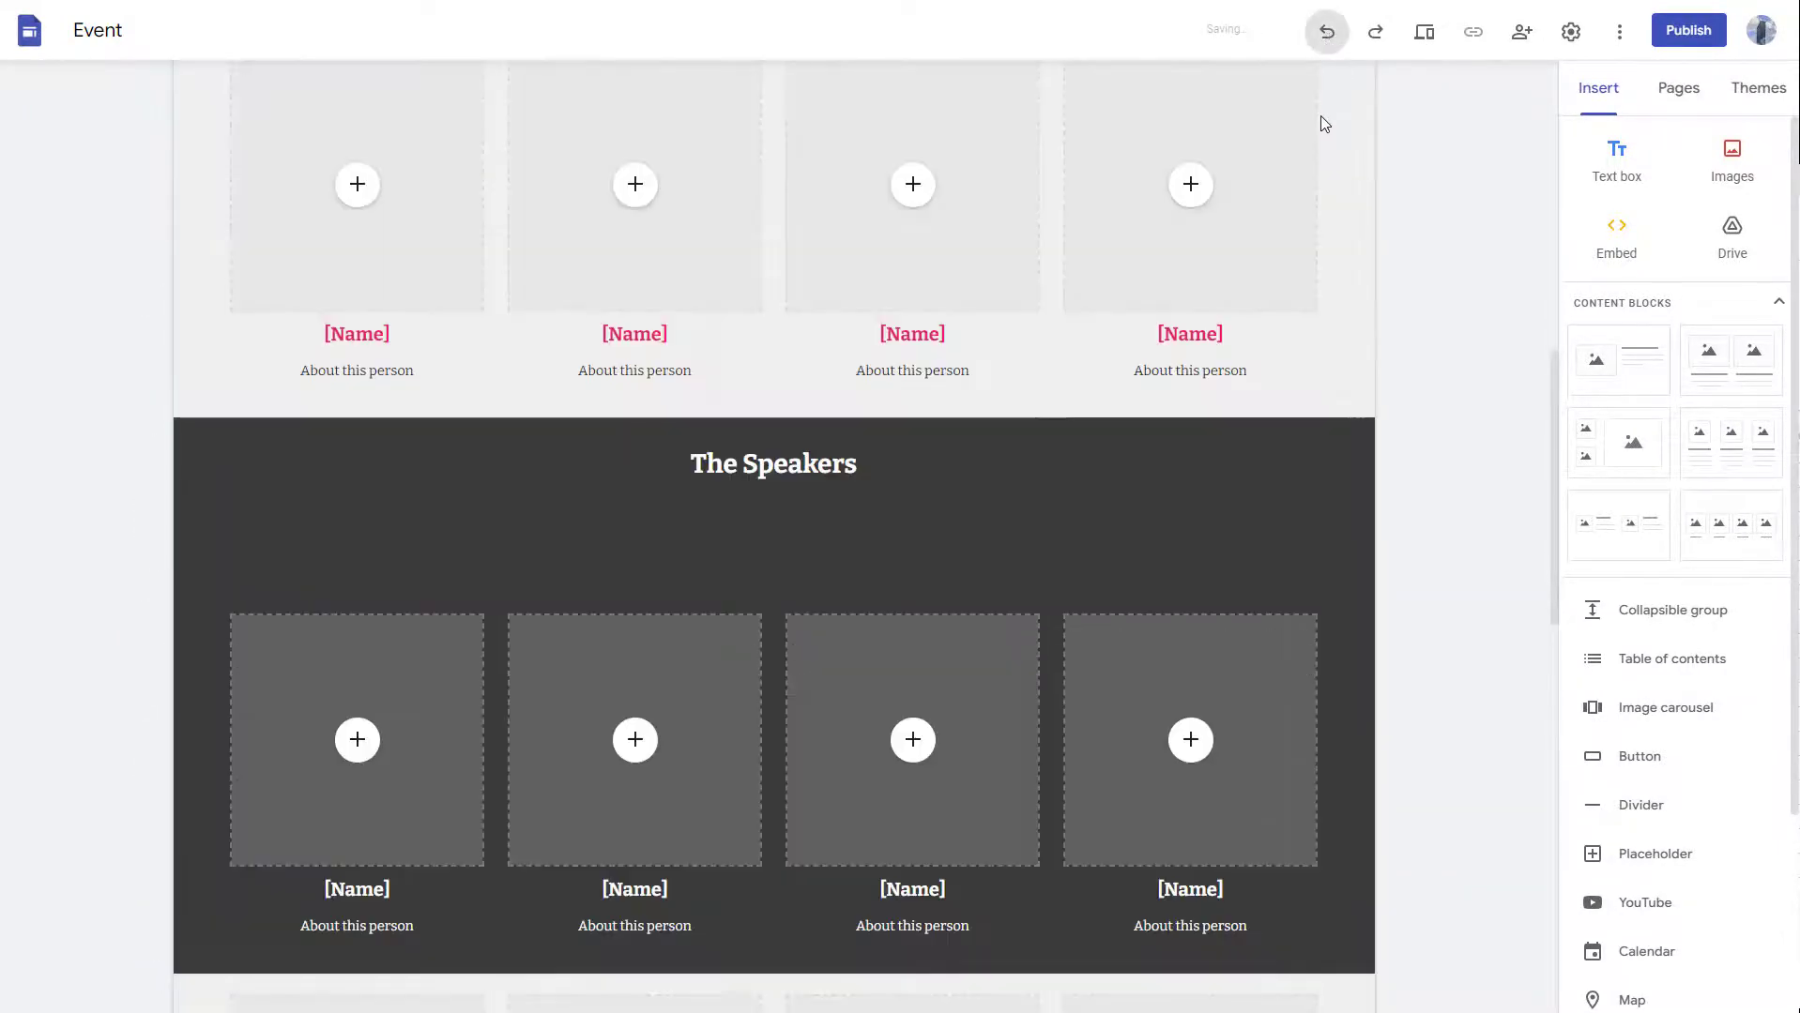
pyautogui.scroll(10, 895, 518)
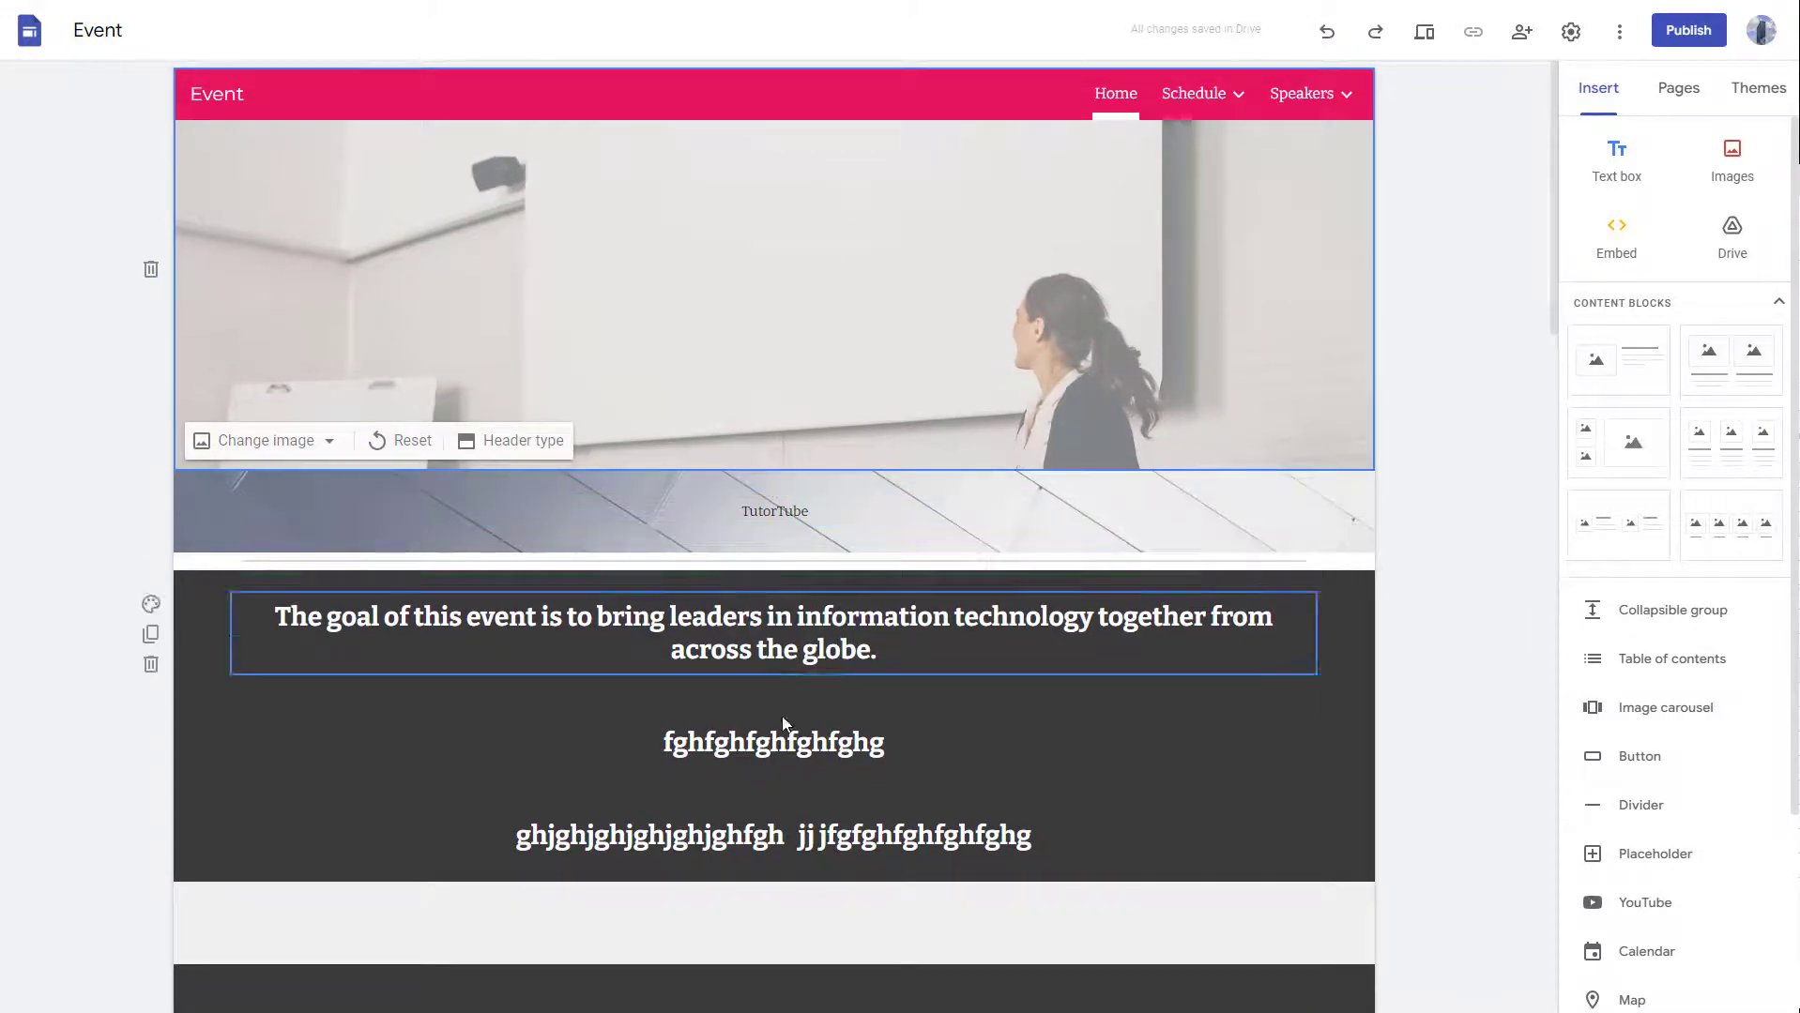
pyautogui.click(615, 490)
pyautogui.hotkey('ctrl', 'y')
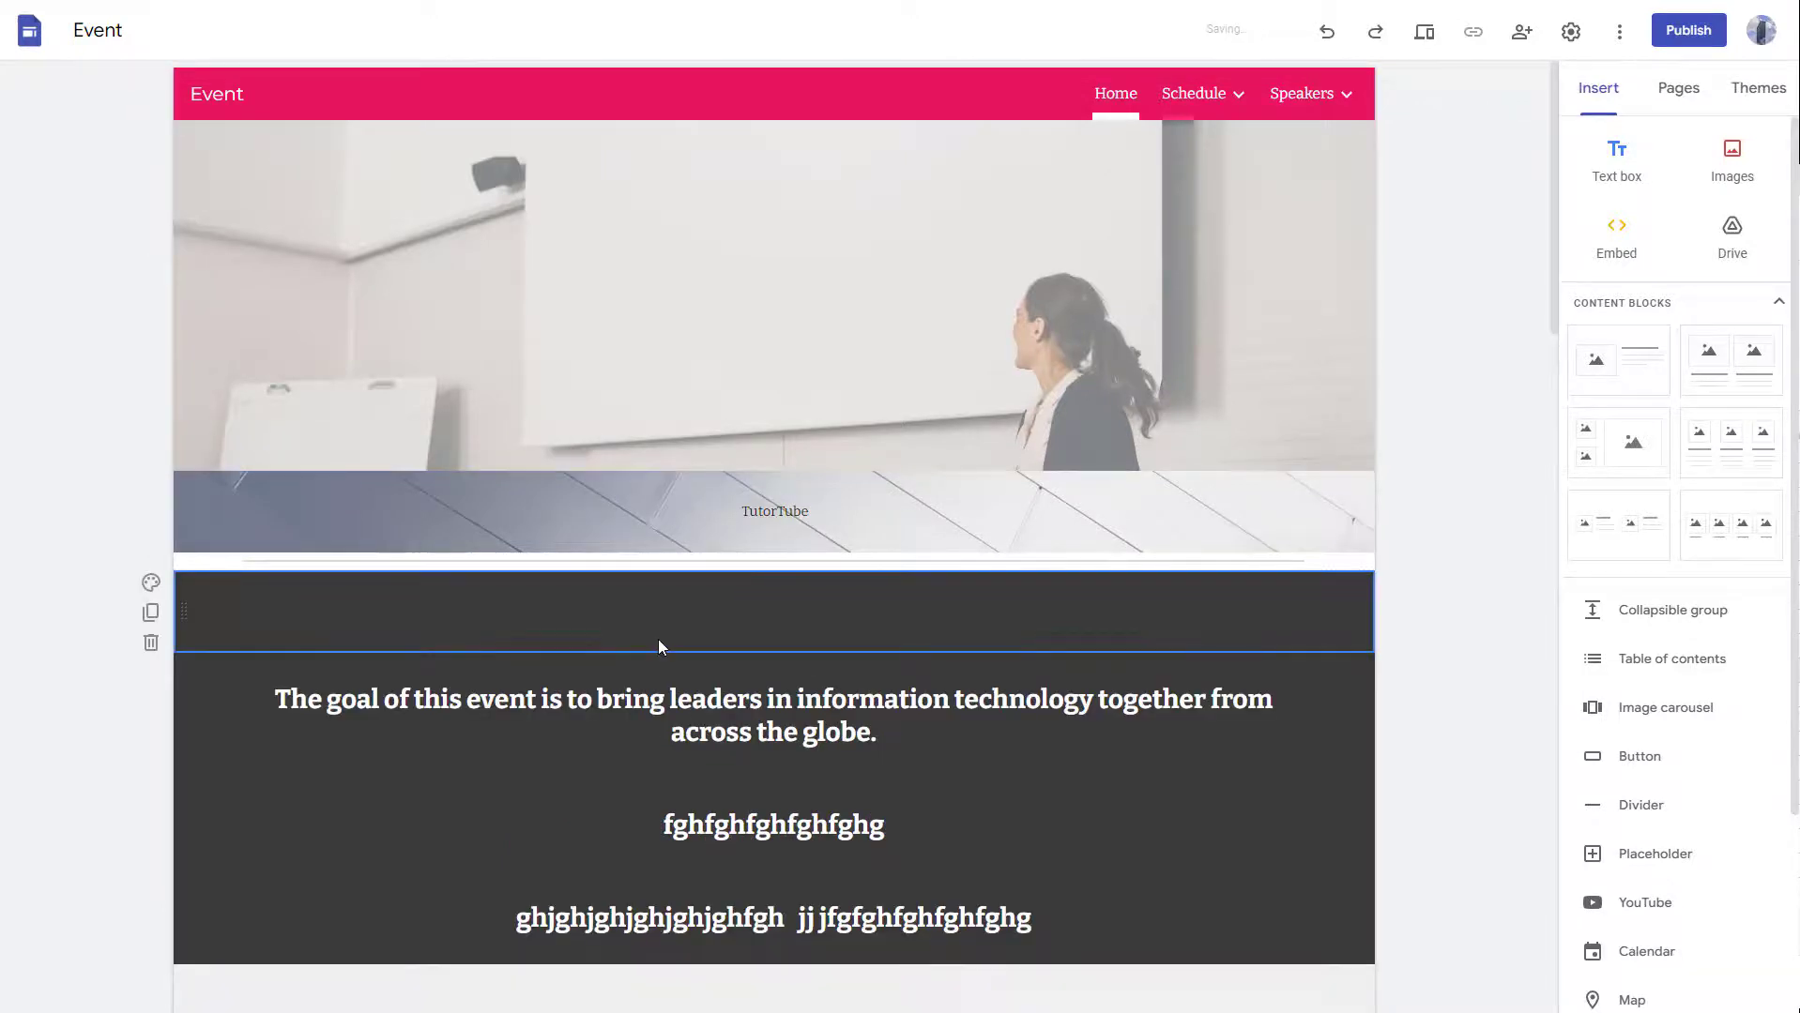